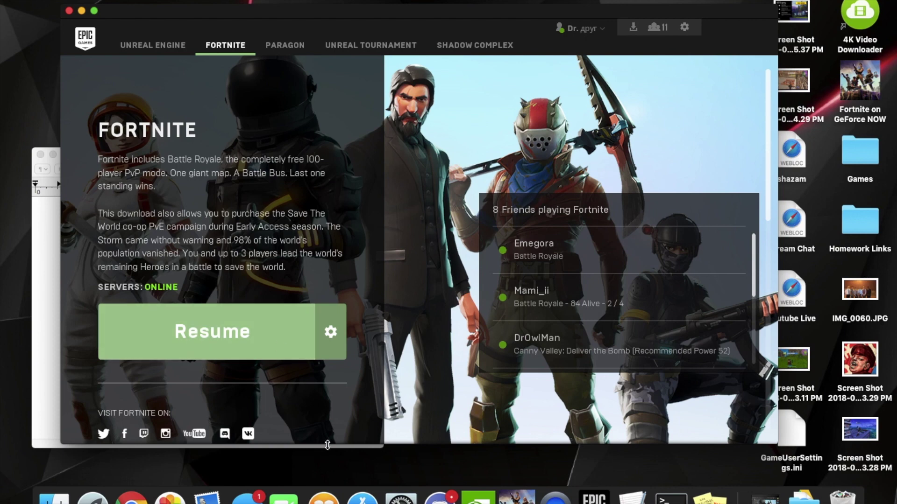
Resume the Fortnite install, check Tasks, and dismiss the IS-0003 Install Failed error
left_click(201, 341)
left_click_drag(354, 21, 306, 21)
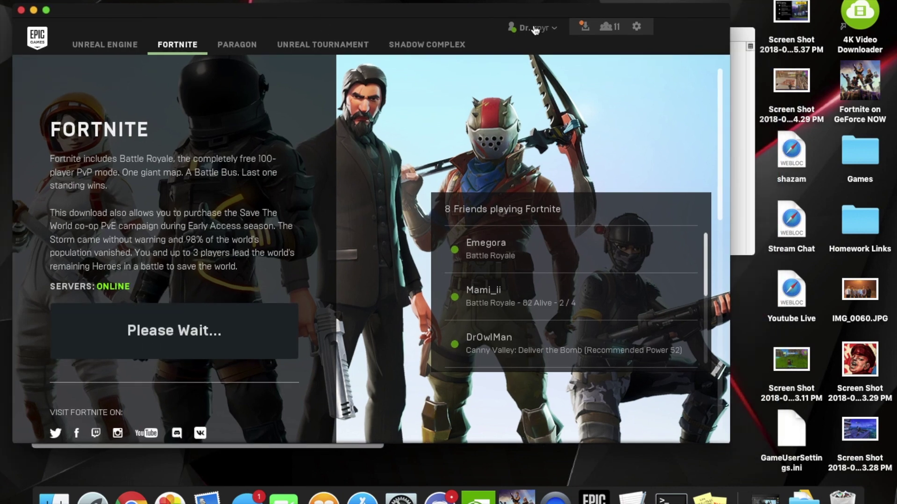
left_click(585, 26)
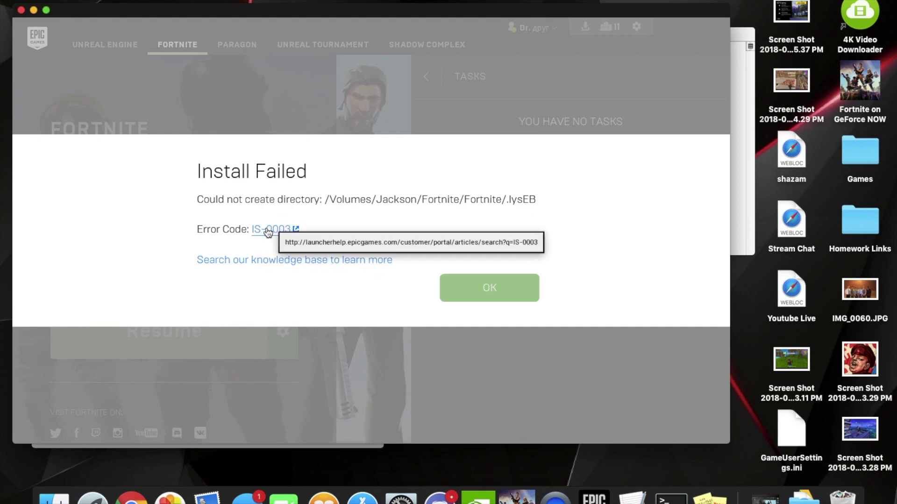
left_click(494, 289)
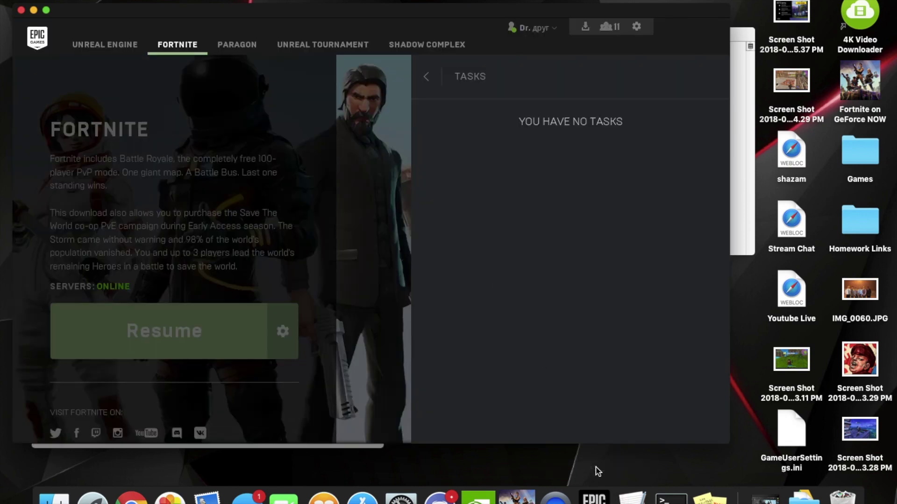
Close the Tasks panel and put the Epic Games Launcher window away
left_click(426, 75)
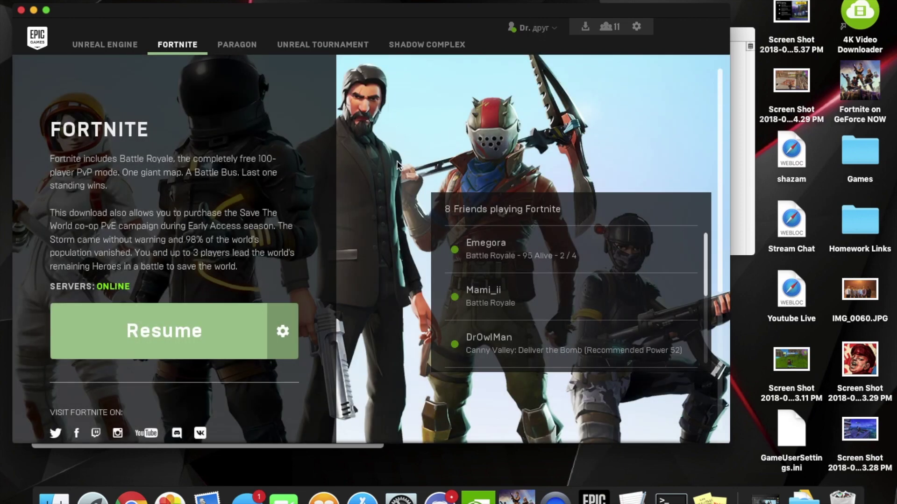
key("super+q")
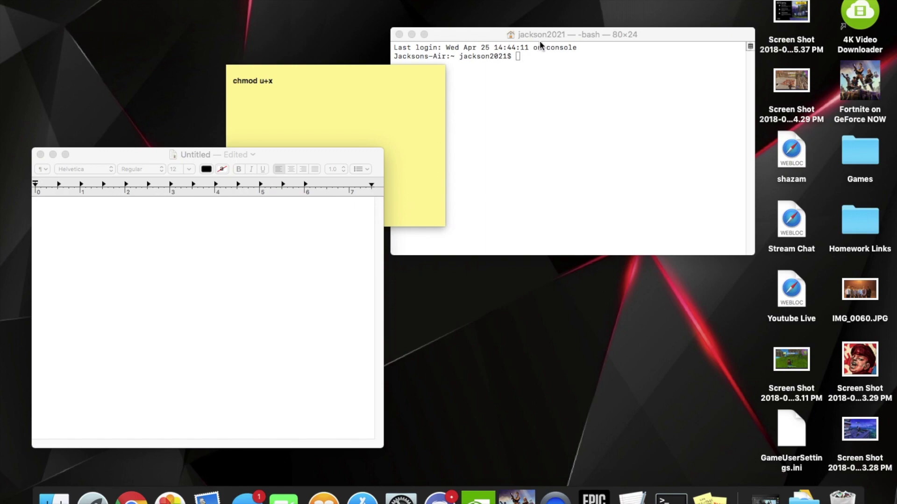
Launch TextEdit with a new document from Launchpad's Utilities group
left_click(96, 498)
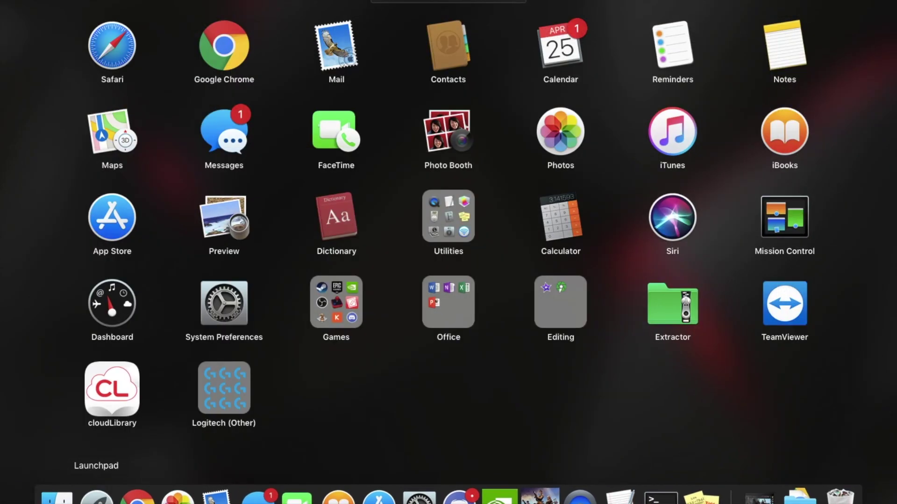
left_click(451, 224)
left_click(225, 71)
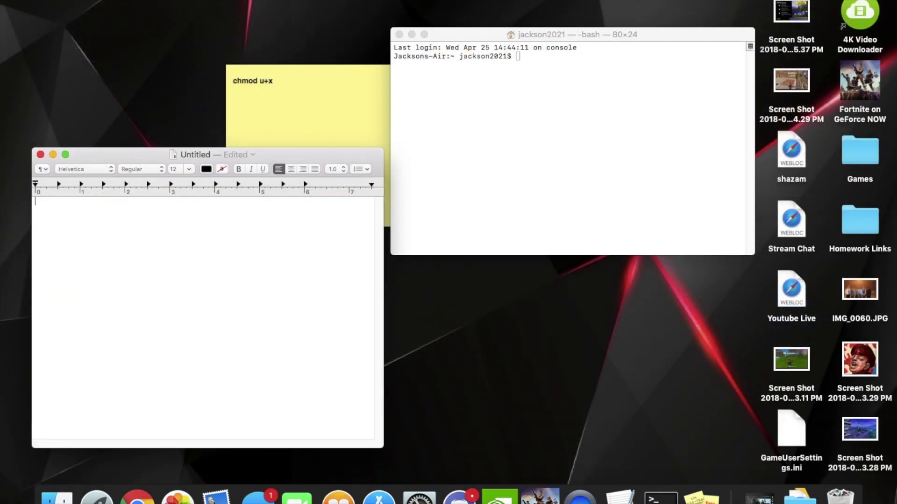
Convert the document to plain text and reposition the TextEdit and Terminal windows
left_click(143, 0)
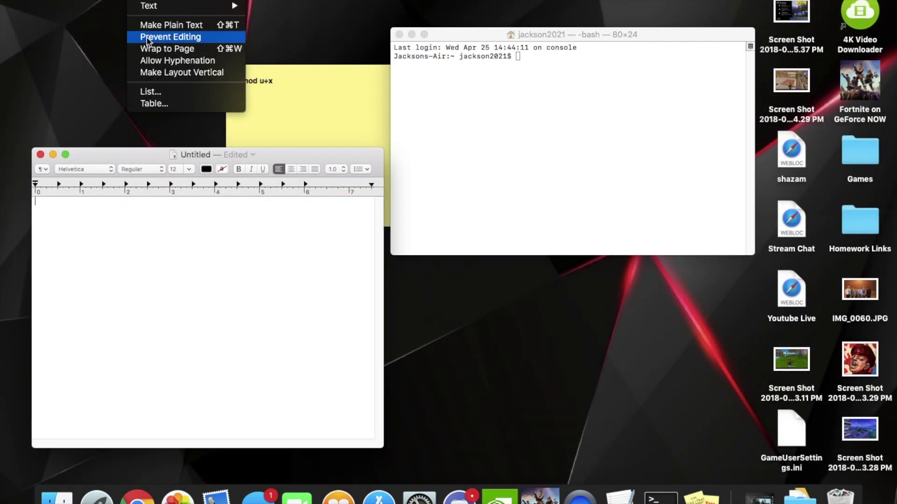
left_click(149, 25)
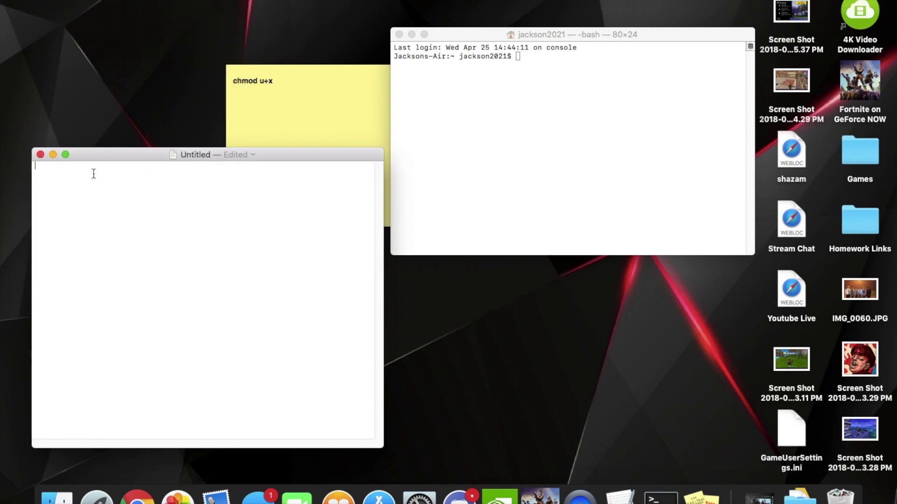
left_click_drag(127, 155, 133, 84)
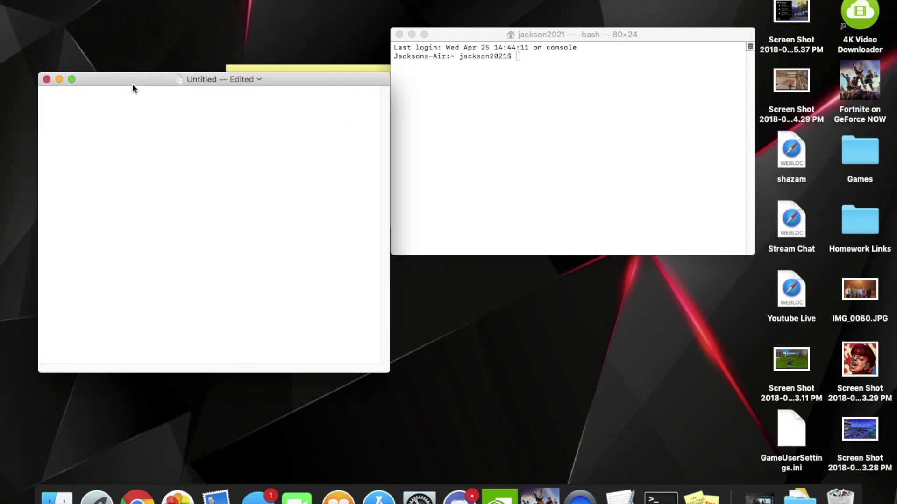
type("sudo")
left_click_drag(541, 36, 391, 27)
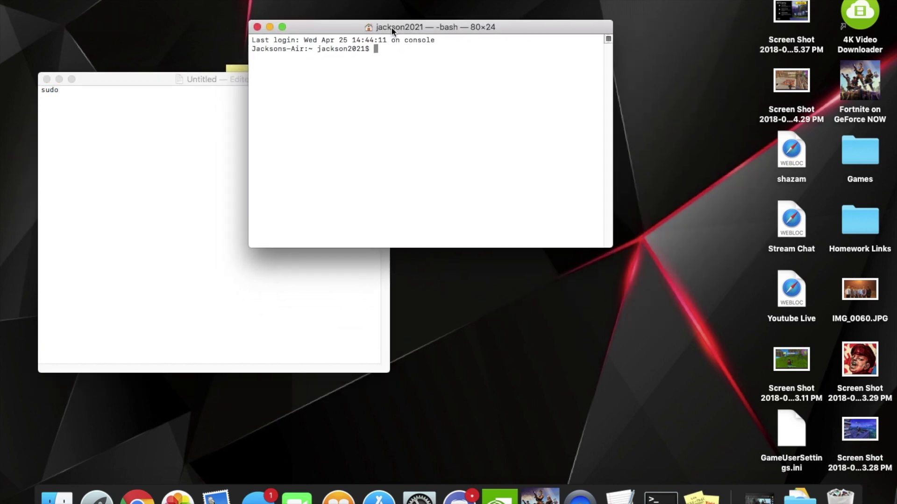
Show Package Contents of Epic Games Launcher from Finder's Applications folder
left_click(56, 498)
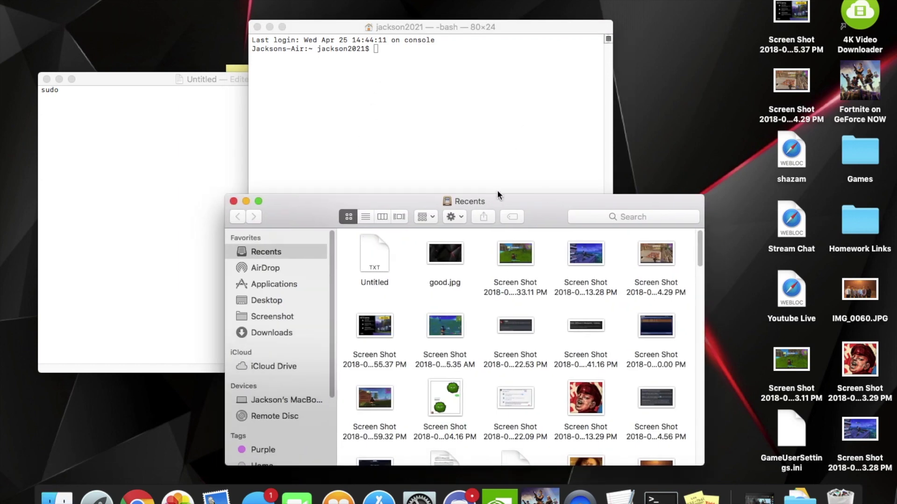
left_click_drag(497, 211, 529, 128)
left_click(288, 213)
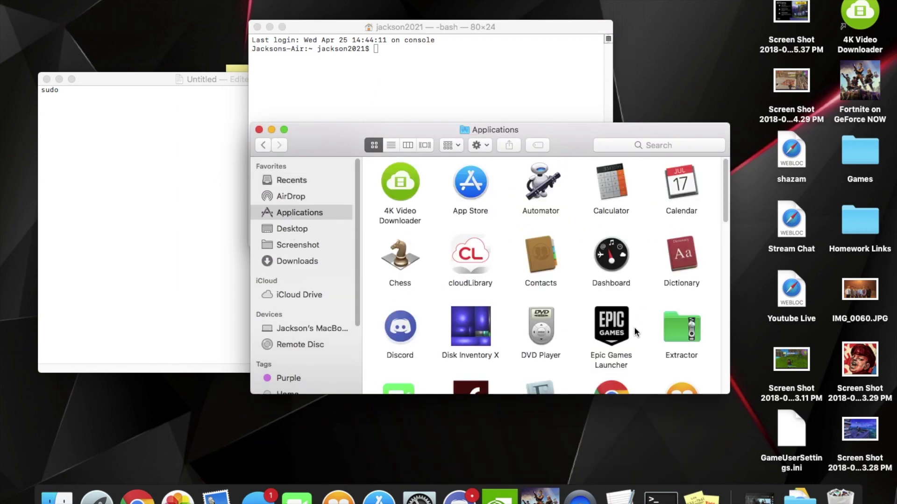
left_click(601, 325)
right_click(612, 332)
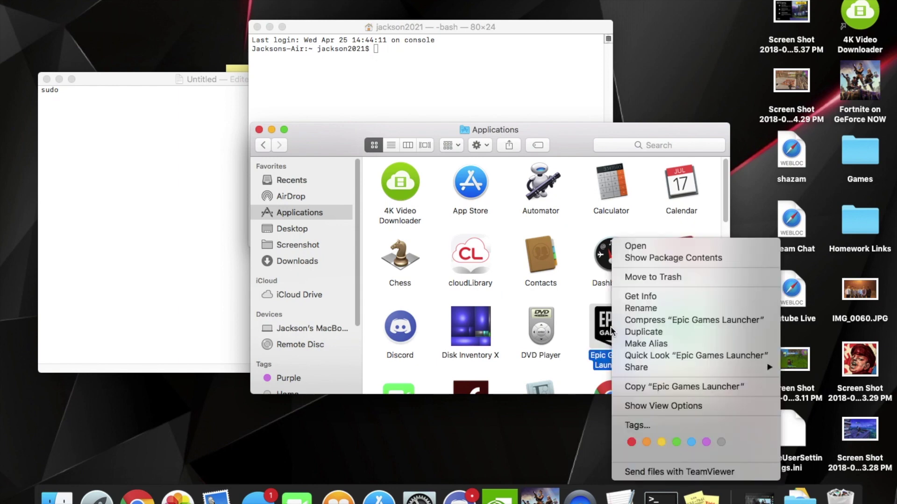
left_click(637, 256)
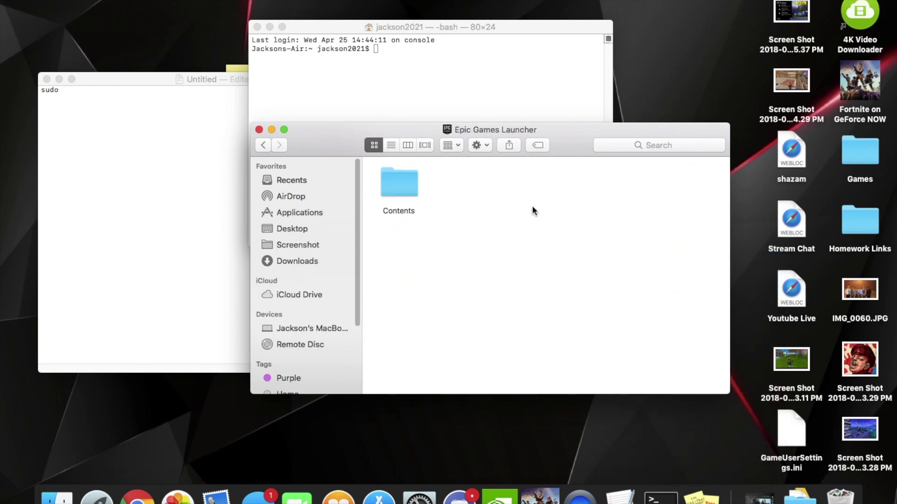
Open Contents > MacOS to reveal the EpicGamesLauncher-Mac-Shipping executable
double_click(398, 189)
double_click(529, 185)
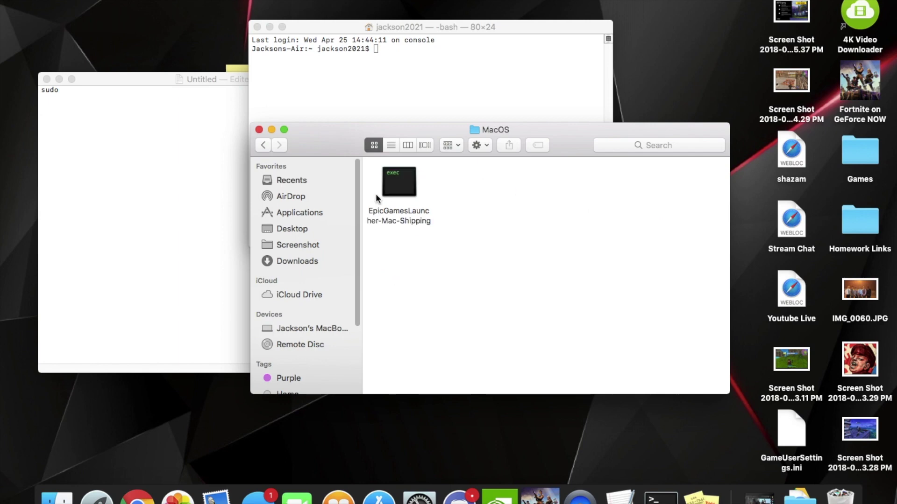
left_click_drag(465, 137, 549, 173)
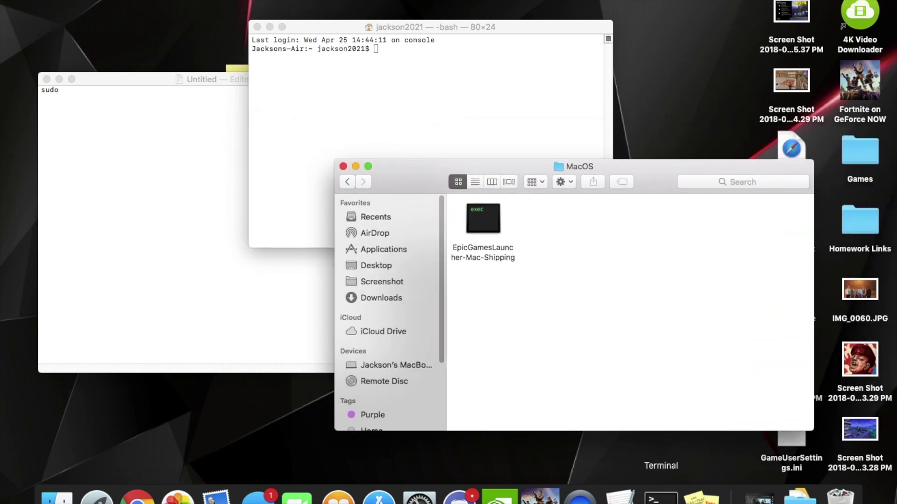
left_click(96, 498)
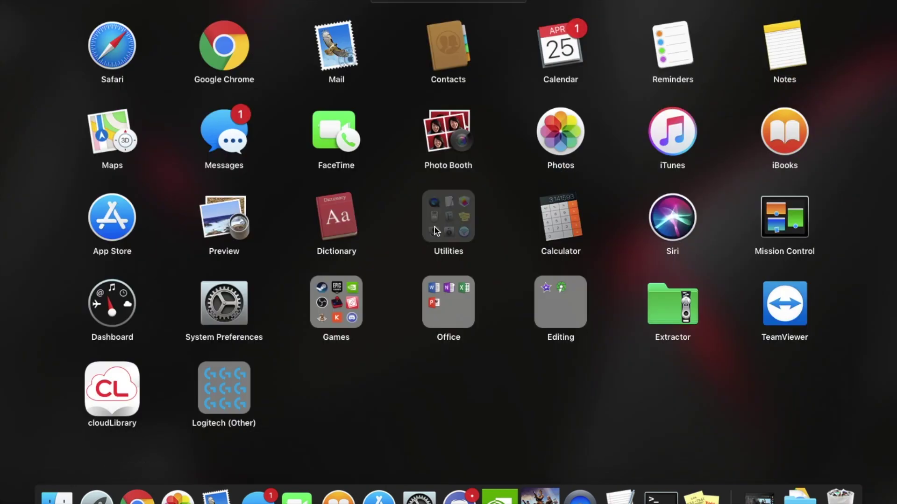
Launch Terminal and drop EpicGamesLauncher-Mac-Shipping onto its prompt to insert the path
left_click(445, 214)
left_click(446, 159)
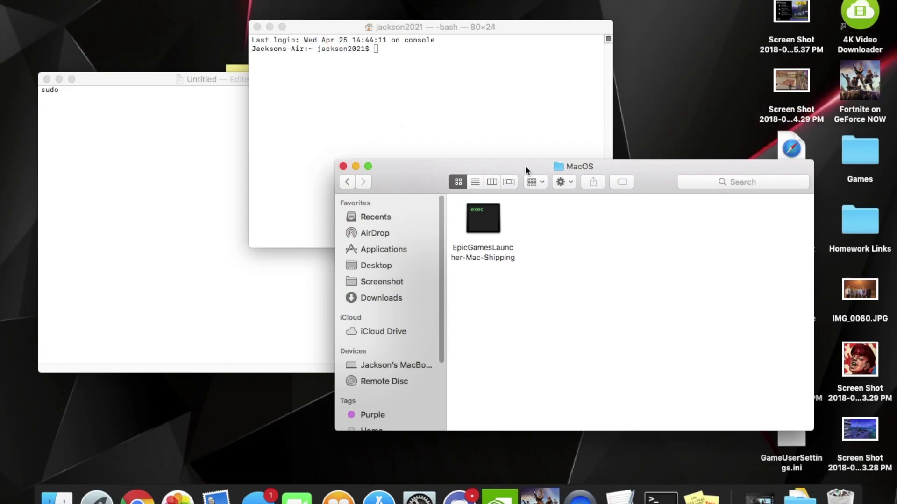
left_click_drag(525, 165, 657, 229)
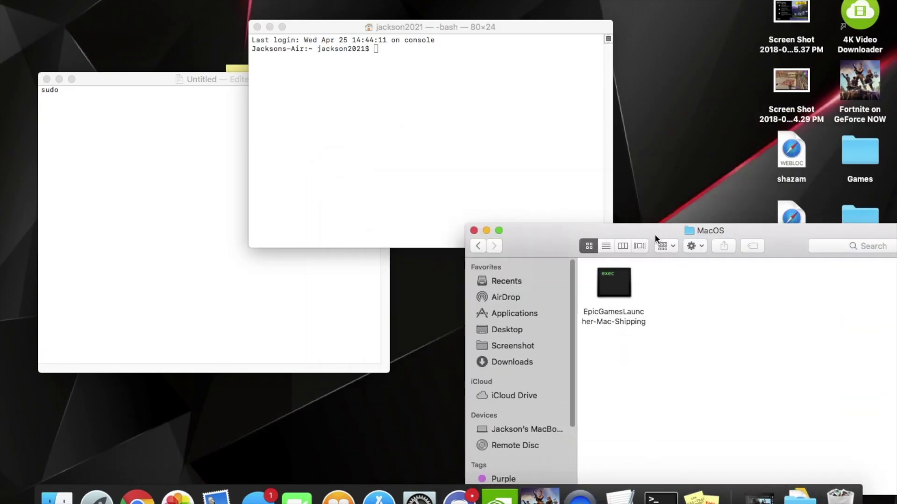
left_click(609, 290)
left_click_drag(610, 289, 476, 162)
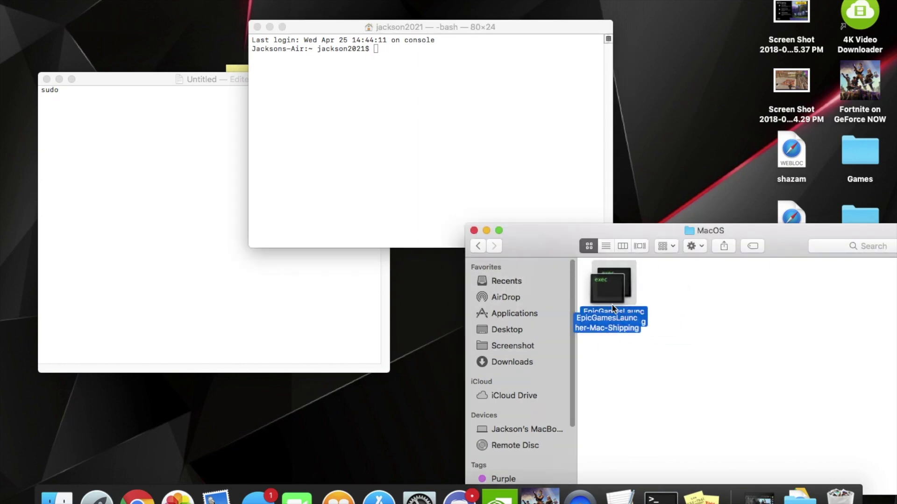
Select the full launcher path in Terminal and copy it
left_click(500, 143)
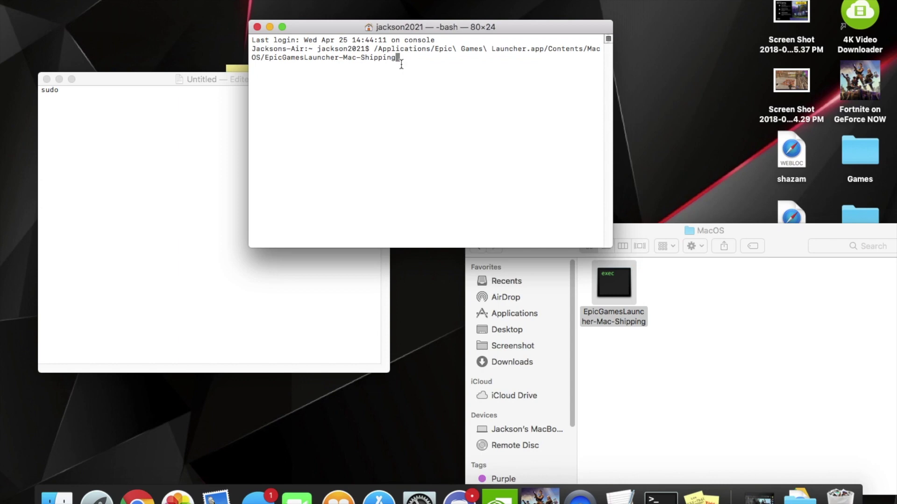
left_click_drag(395, 59, 375, 48)
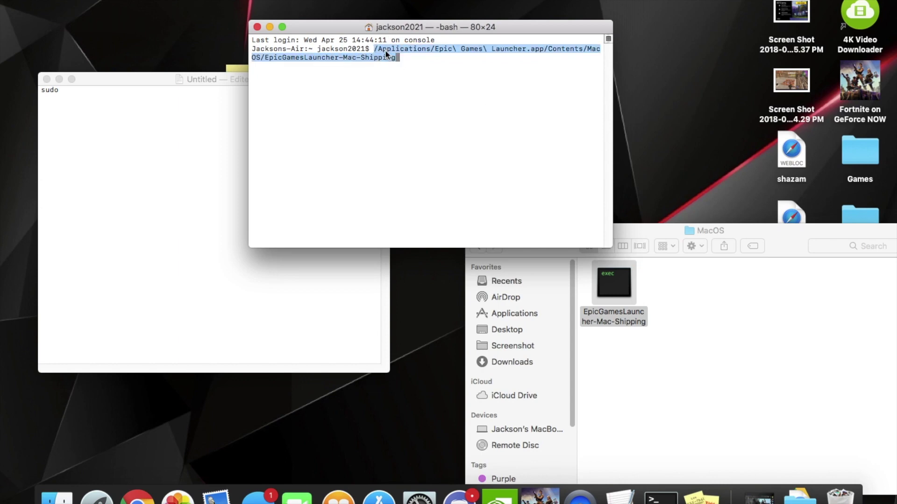
right_click(385, 54)
left_click(414, 130)
left_click_drag(370, 30, 393, 35)
Paste the copied launcher executable path right after 'sudo' in the TextEdit document
left_click(280, 33)
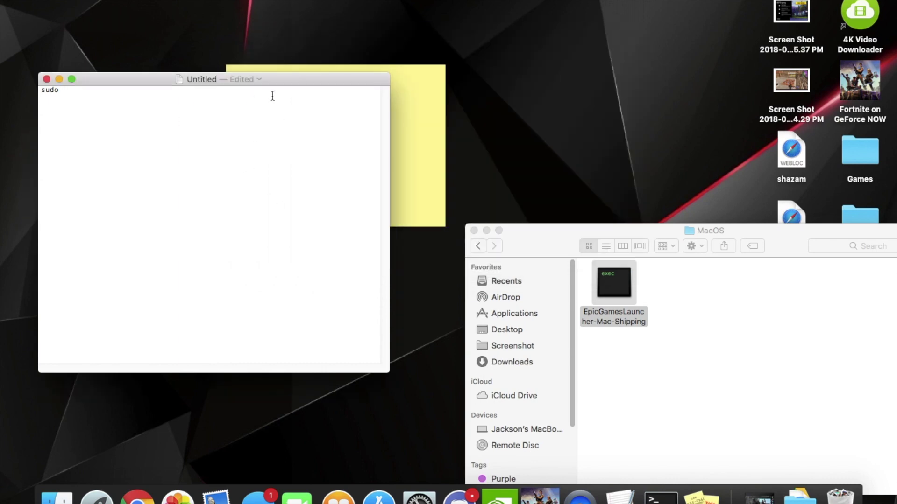
left_click_drag(253, 83, 238, 67)
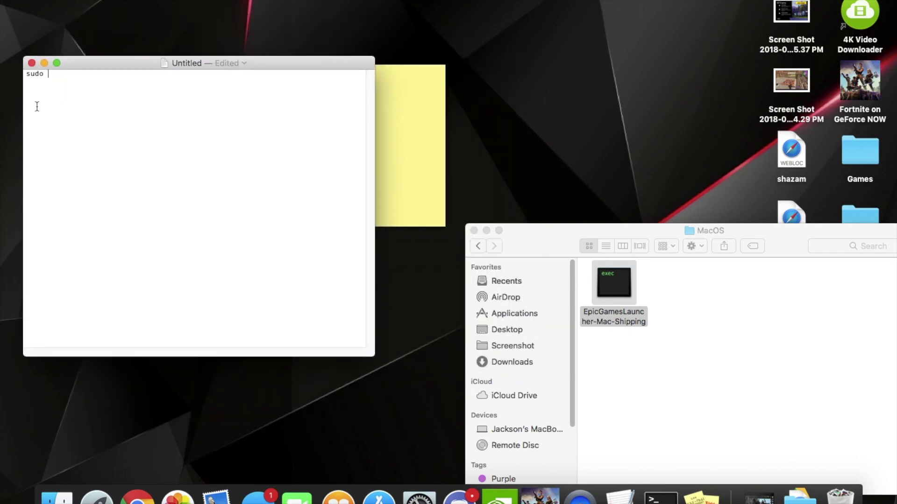
right_click(70, 81)
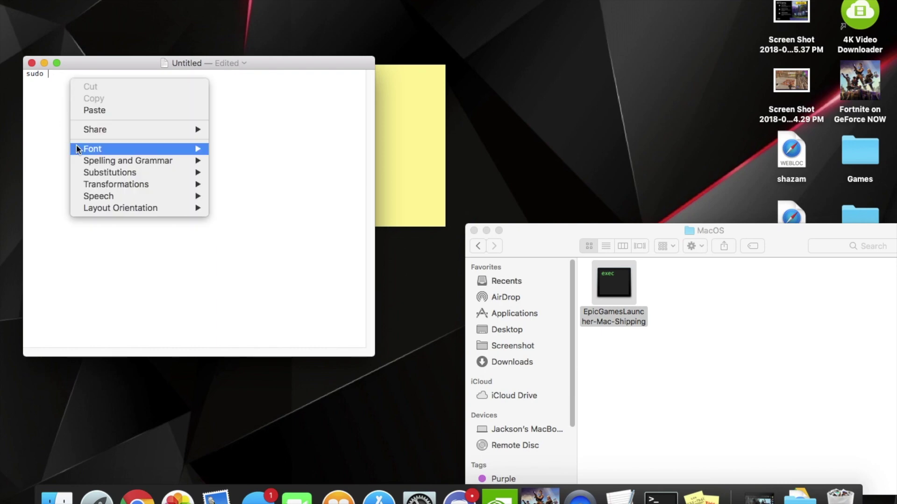
left_click(98, 110)
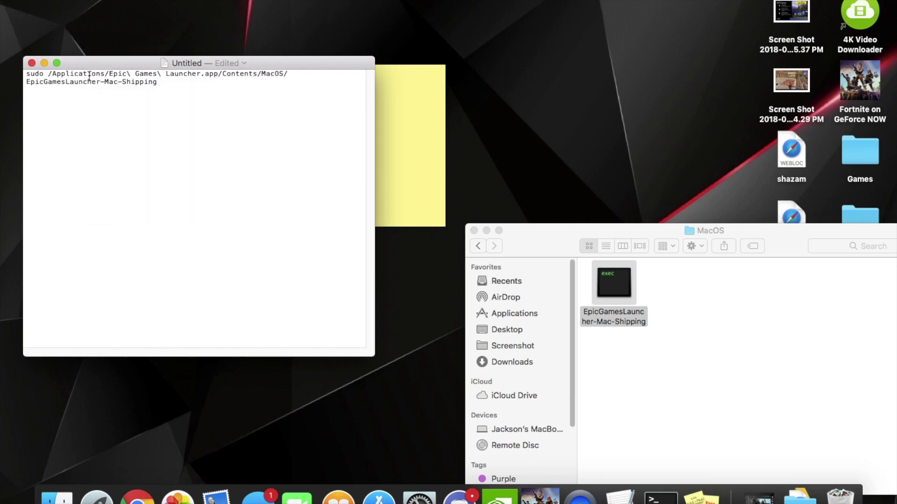
left_click_drag(204, 95, 2, 77)
left_click(198, 122)
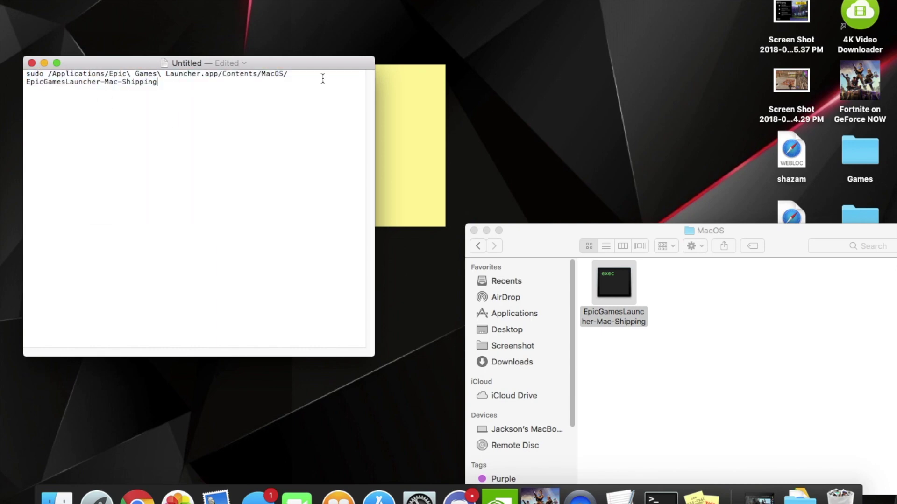
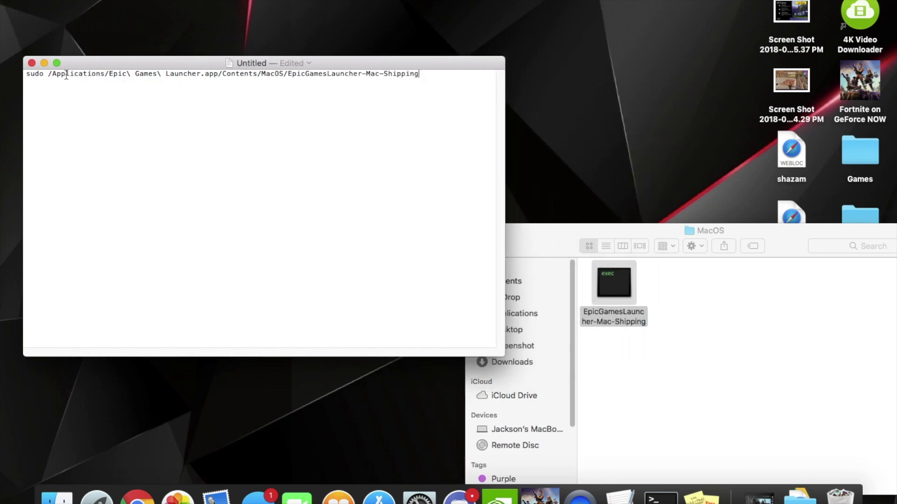
Save the sudo launcher text to the Desktop as fortnite.command, without a .txt extension
left_click_drag(55, 75, 147, 75)
left_click(109, 79)
left_click_drag(505, 110, 434, 107)
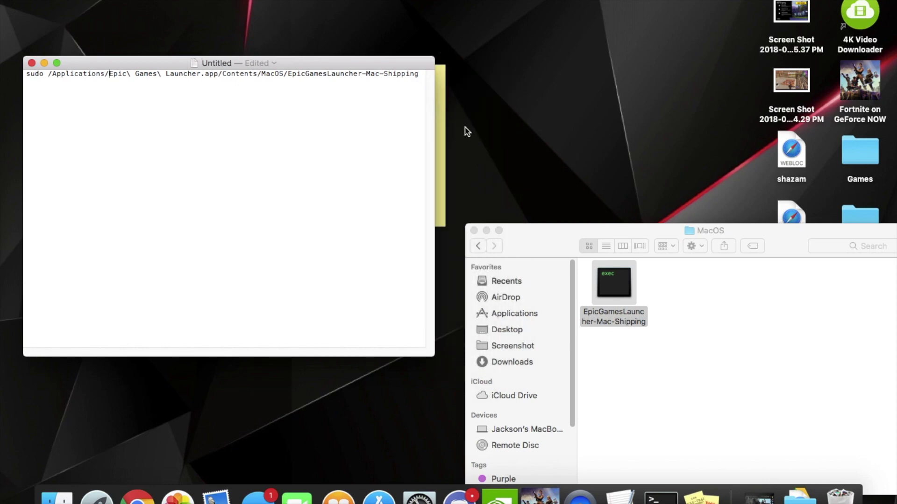
key("super+s")
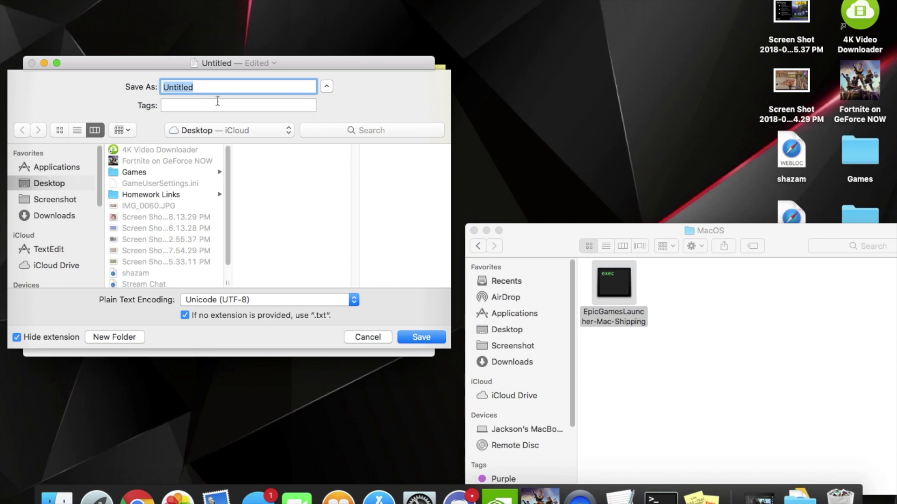
type("fo")
type("rtnite.")
type("com")
type("mand")
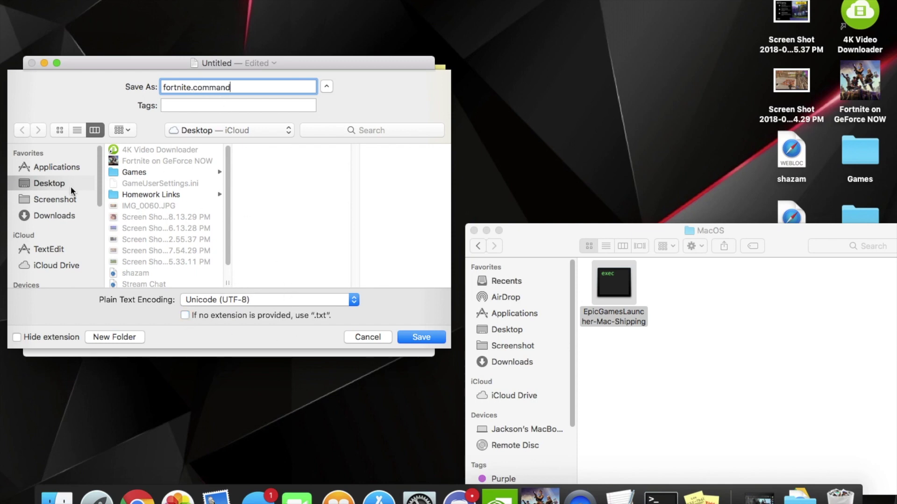
left_click(421, 338)
mouse_move(727, 231)
left_mouse_down()
mouse_move(389, 138)
mouse_move(517, 158)
mouse_move(599, 135)
left_mouse_up()
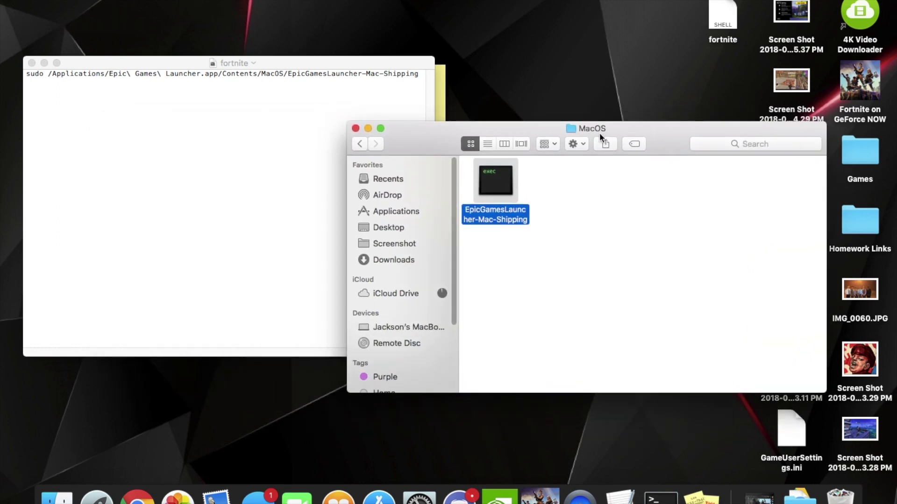
Close the fortnite TextEdit document
left_click(334, 126)
left_click_drag(327, 68, 367, 106)
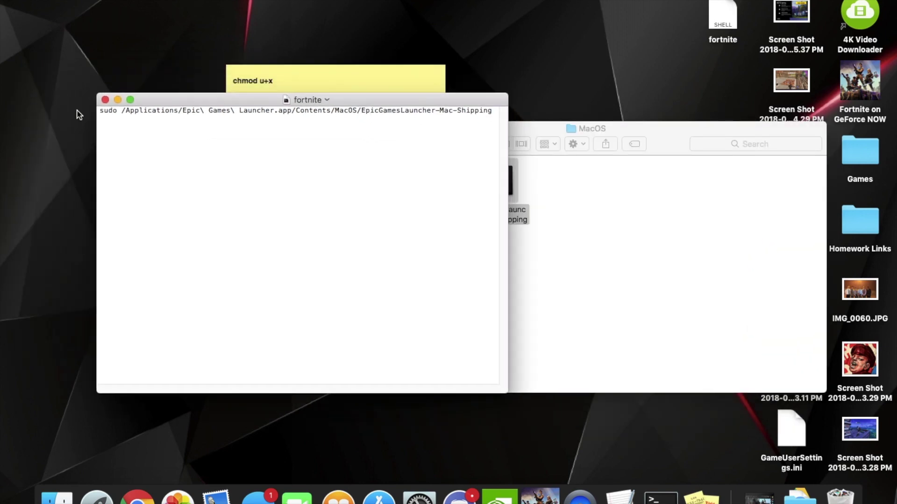
left_click(105, 101)
left_click(542, 200)
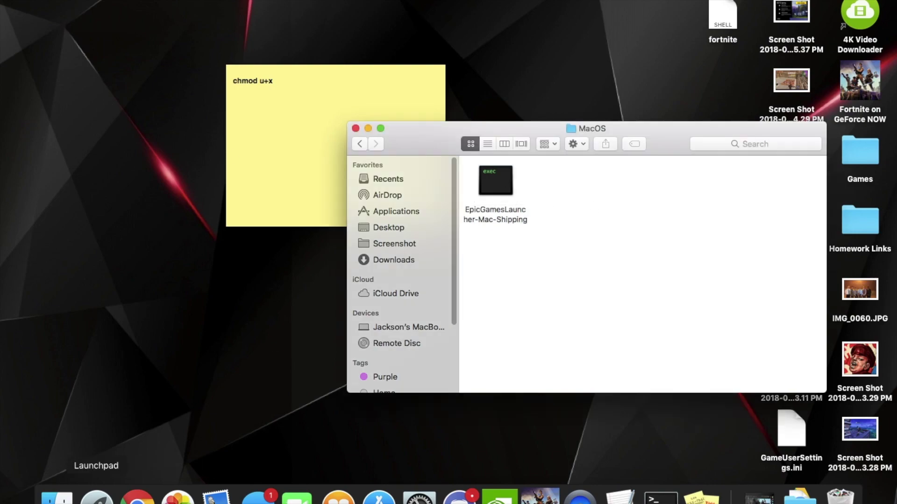
Launch Terminal from Launchpad's utilities group and position its window
left_click(97, 497)
left_click(444, 228)
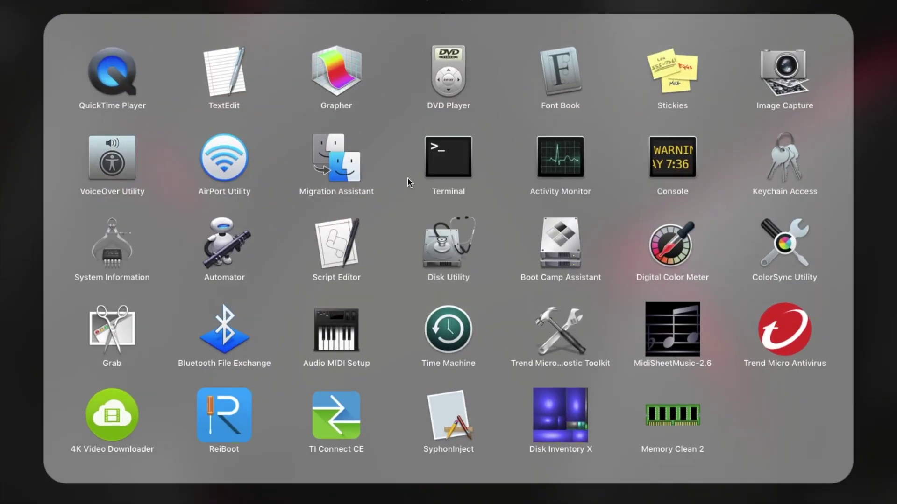
left_click(435, 143)
left_click_drag(467, 33, 558, 113)
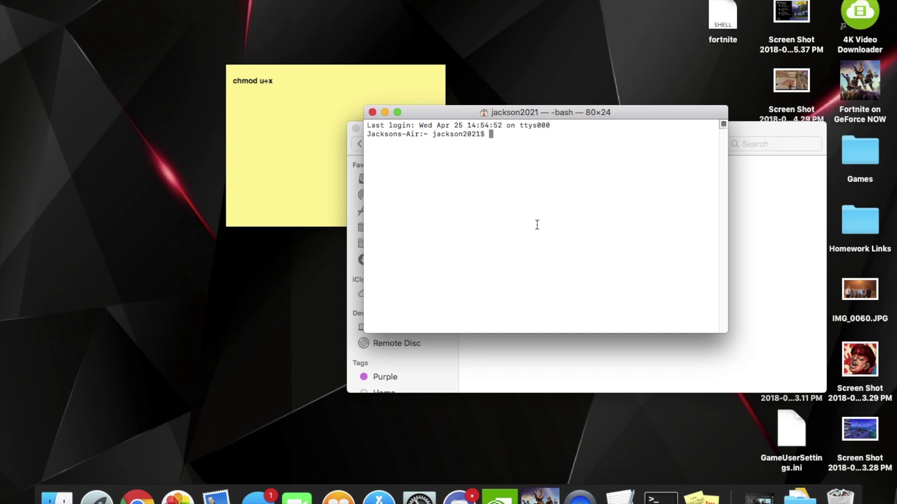
type("ch")
type("mod ")
type("u+x")
Run chmod u+x on the Desktop fortnite.command file
left_click_drag(569, 113, 397, 66)
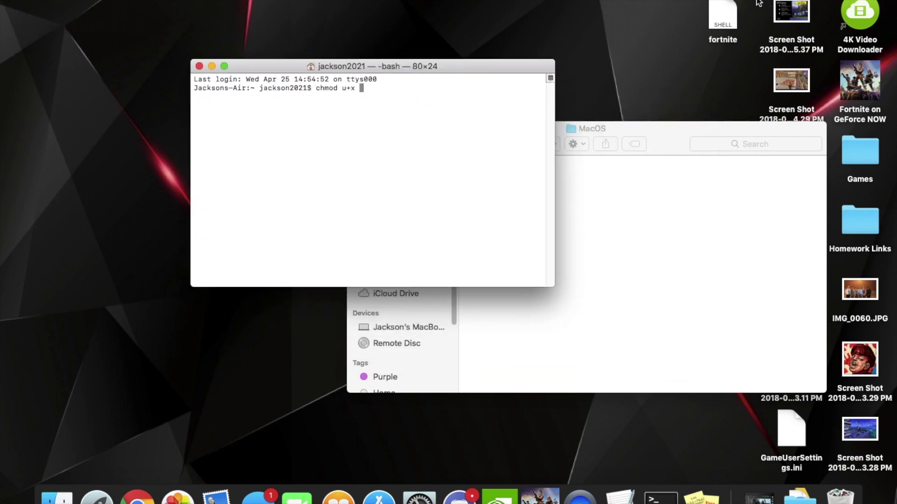
mouse_move(722, 21)
left_mouse_down()
mouse_move(665, 88)
mouse_move(452, 125)
left_mouse_up()
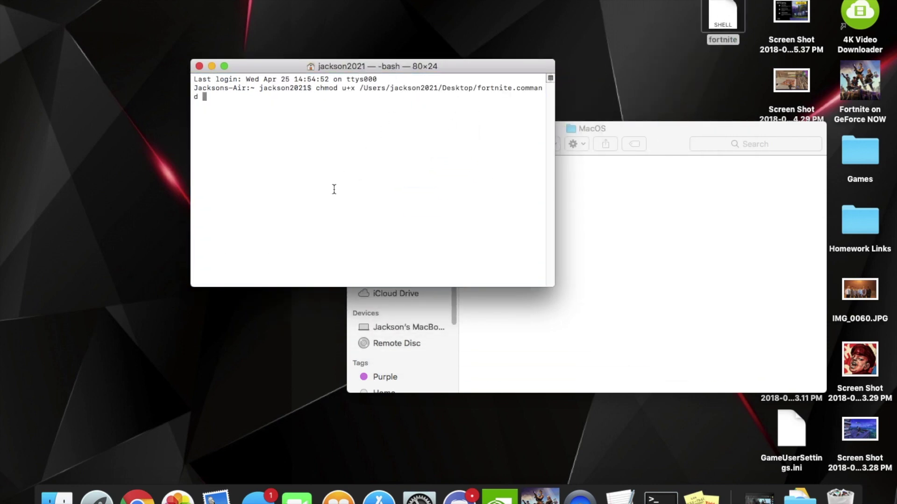
key("BackSpace")
key("Return")
Close the Terminal window and the MacOS folder window
left_click_drag(404, 63, 380, 64)
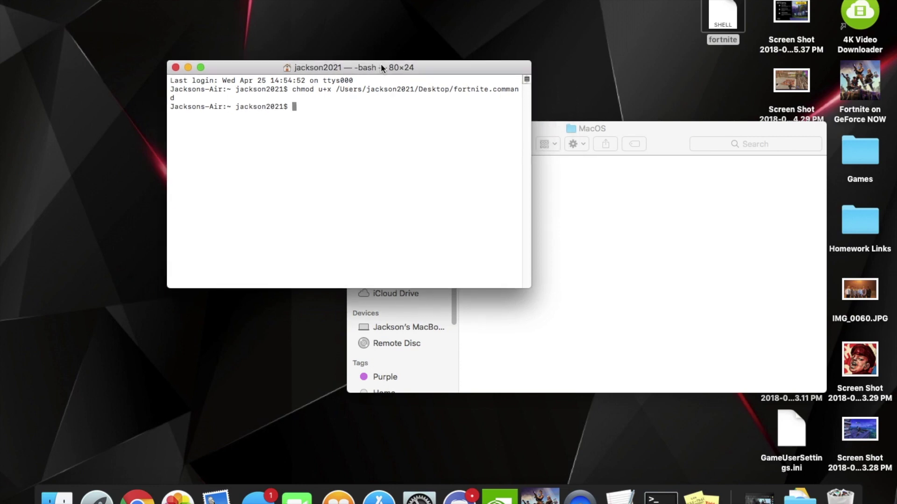
left_click_drag(278, 67, 277, 197)
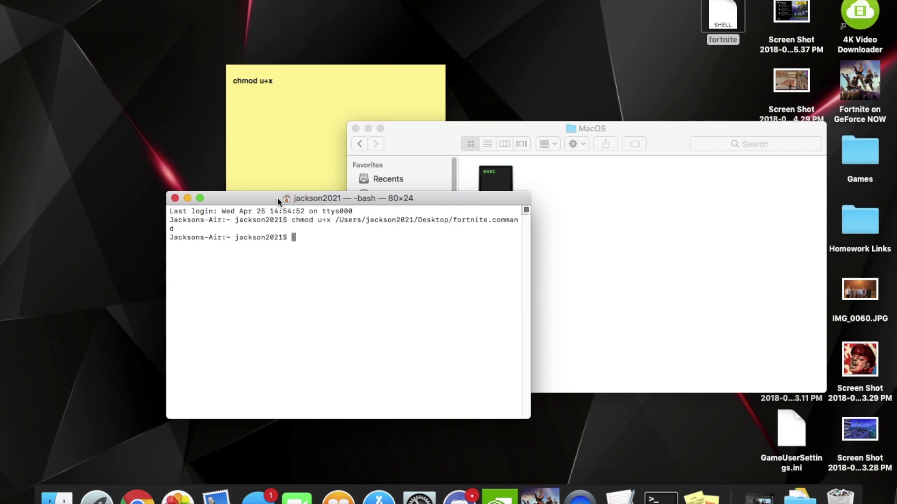
left_click(175, 194)
left_click(355, 129)
Run fortnite.command from the Desktop and enter the administrator password at the Terminal prompt
left_click(331, 96)
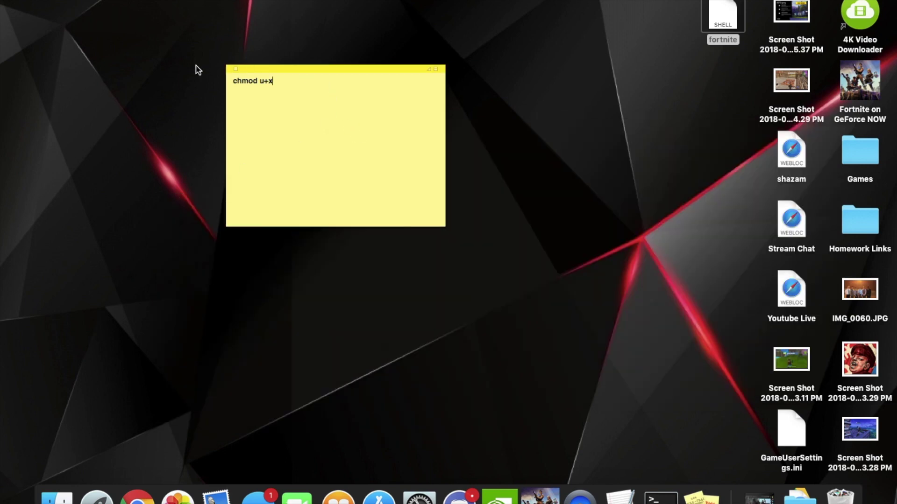
double_click(724, 21)
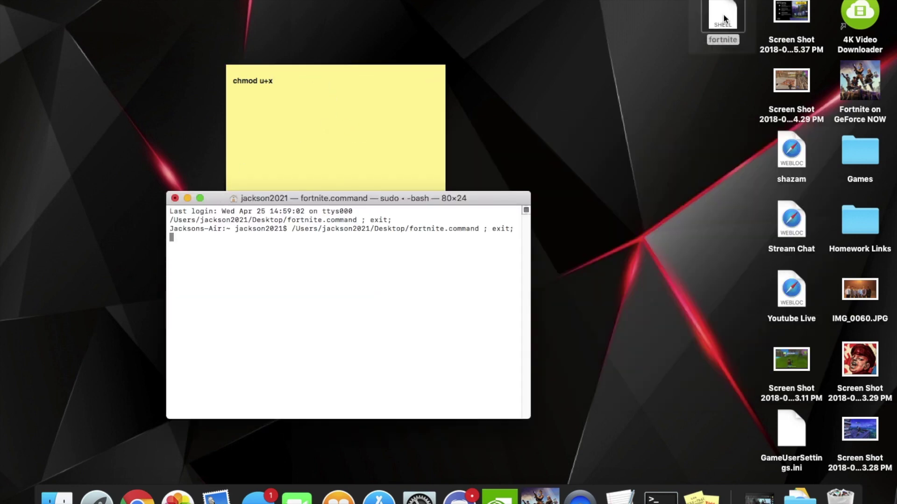
left_click_drag(323, 198, 394, 63)
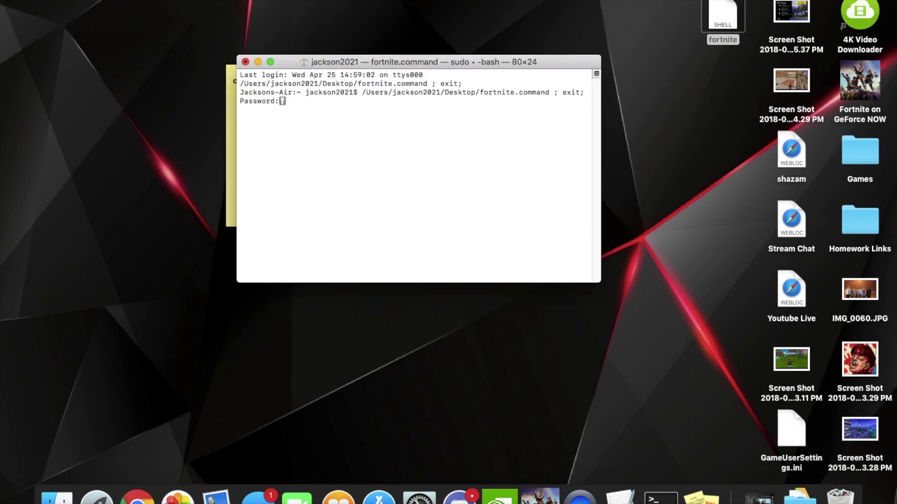
key("Return")
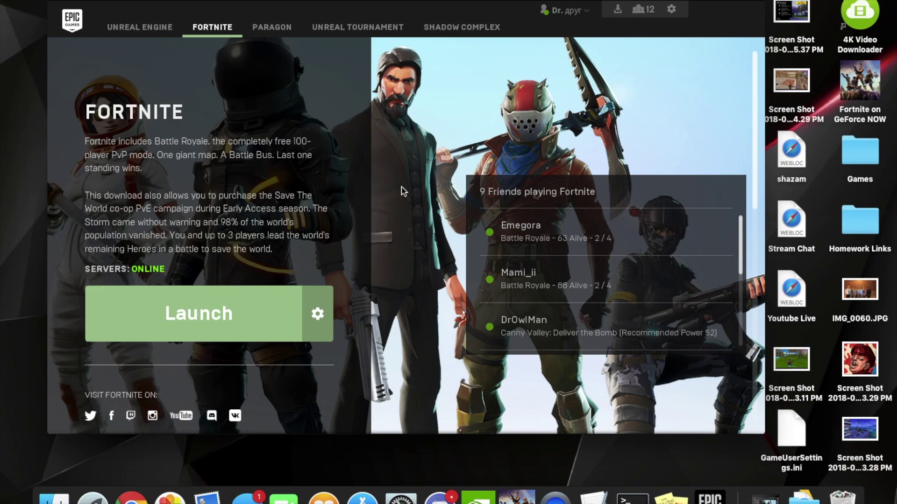
Reposition the Epic Games Launcher window before quitting it
left_click_drag(420, 3, 421, 16)
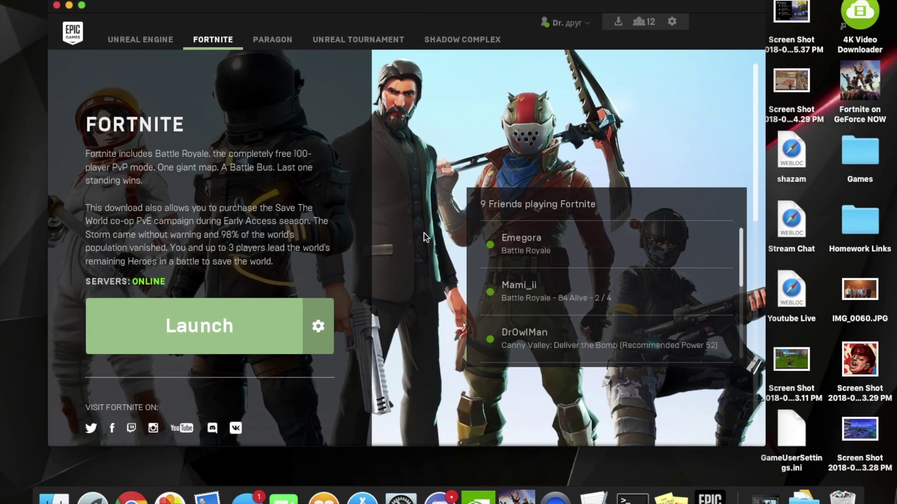
left_click_drag(394, 18, 445, 7)
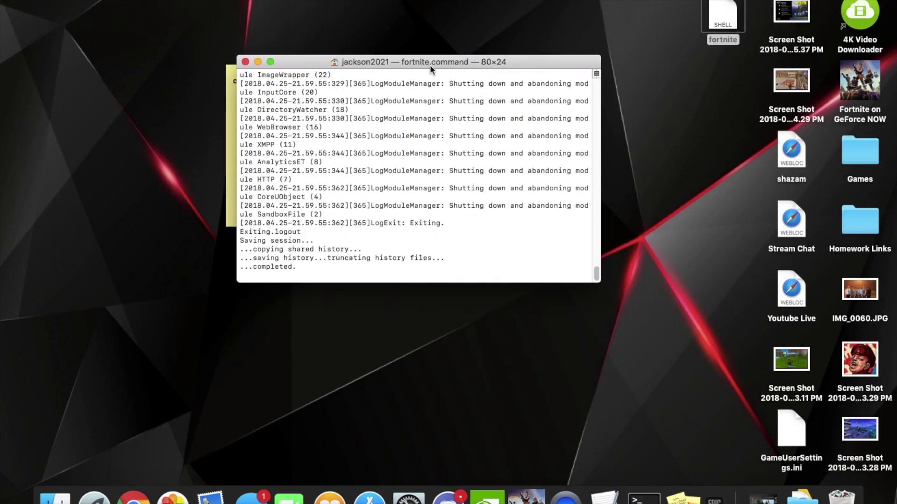
Close the finished fortnite.command Terminal window, then close the chmod u+x sticky note
left_click_drag(430, 65, 435, 66)
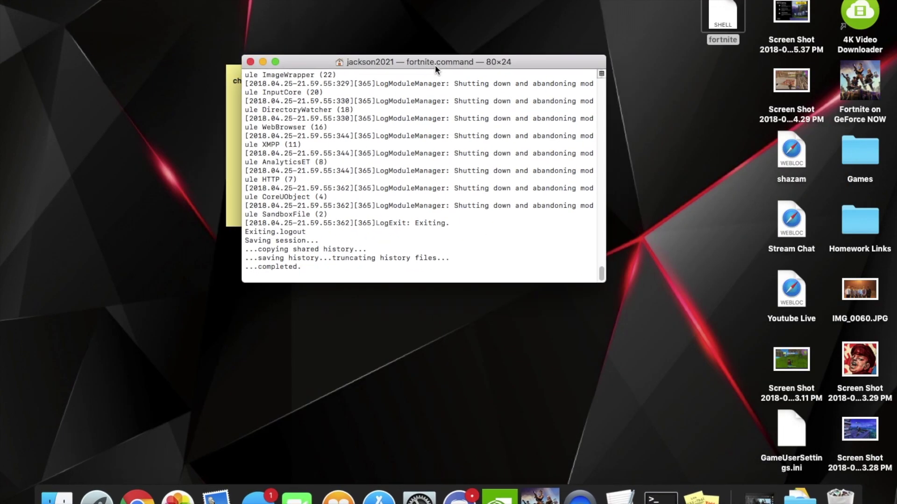
left_click(251, 63)
left_click(292, 82)
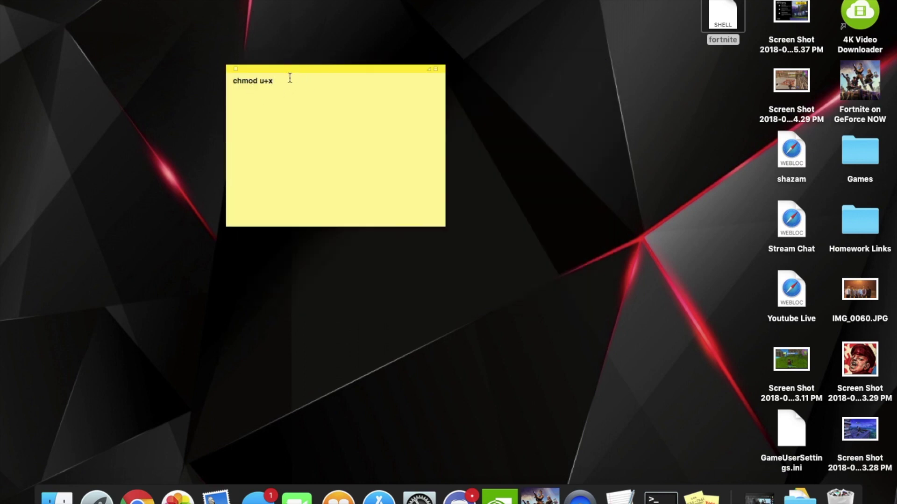
left_click(235, 69)
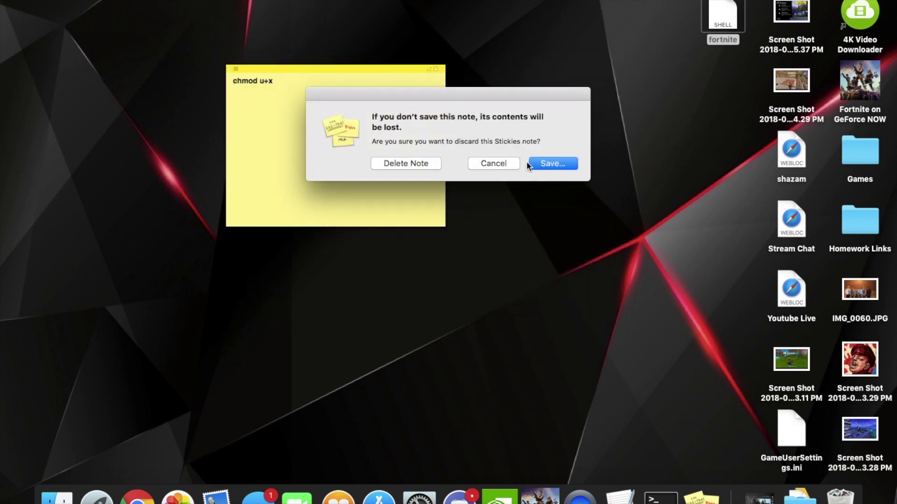